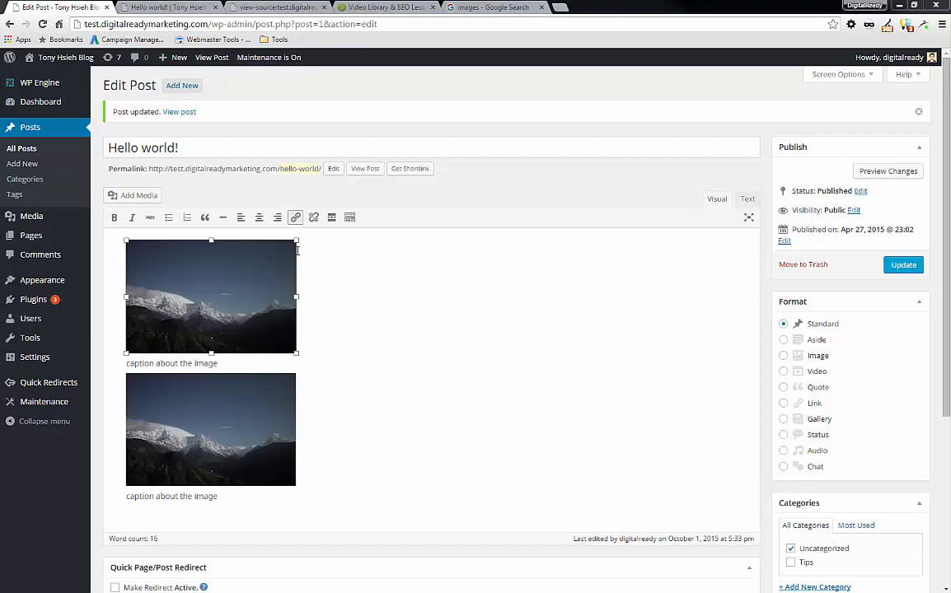
Open the media library from the Hello world! post and change the selected mountain image's title to "zzz".
click(140, 196)
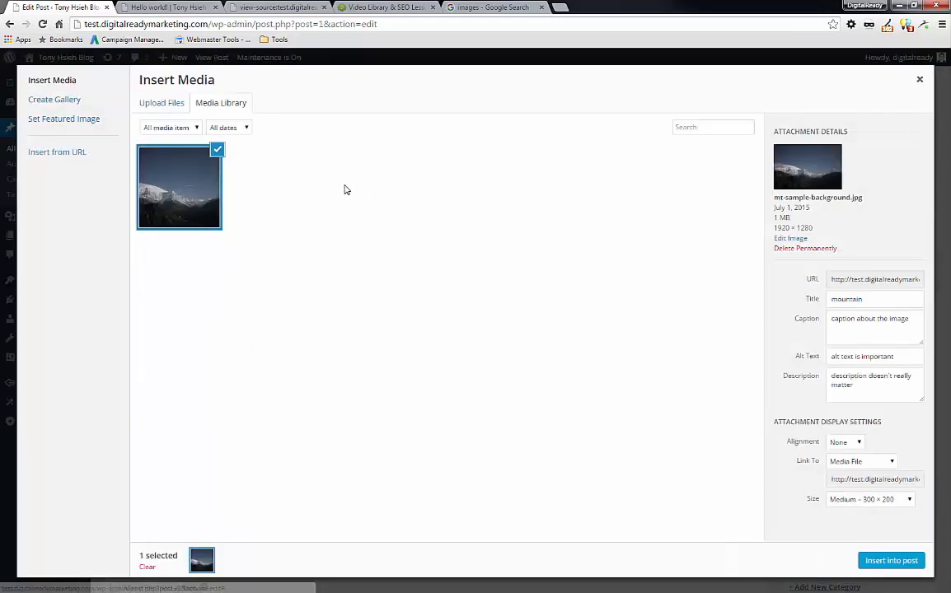
click(169, 107)
click(242, 103)
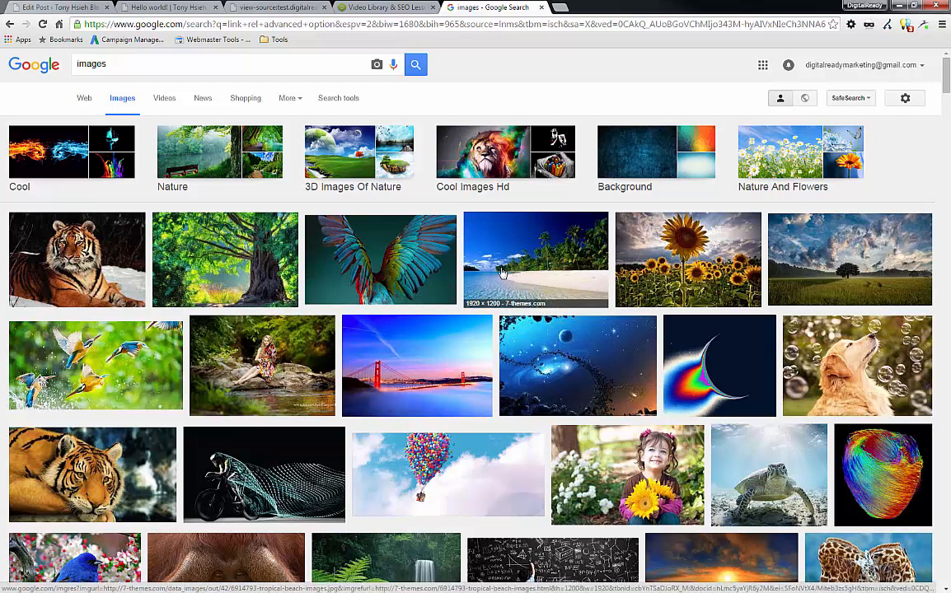
click(62, 6)
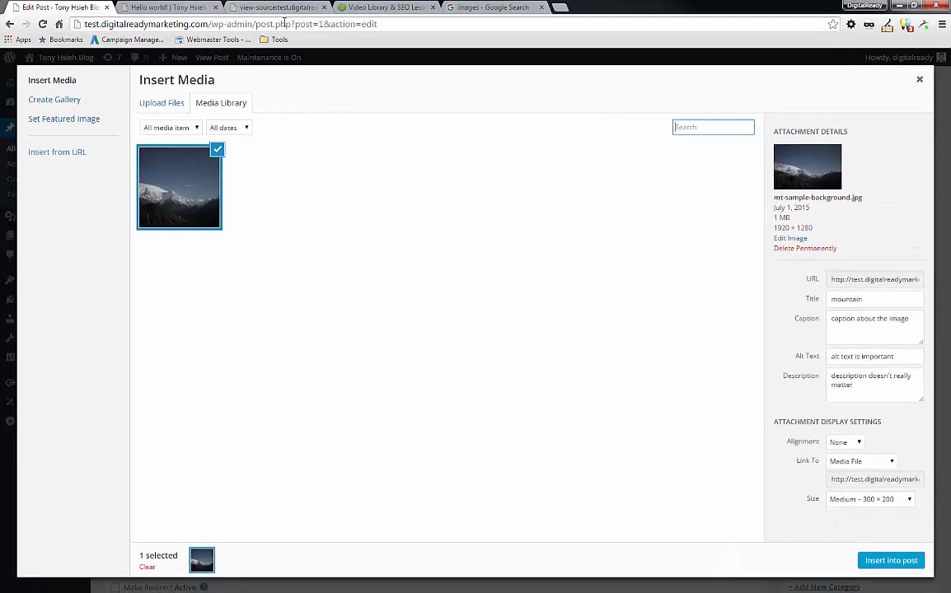
click(159, 7)
click(54, 8)
drag(881, 300, 778, 304)
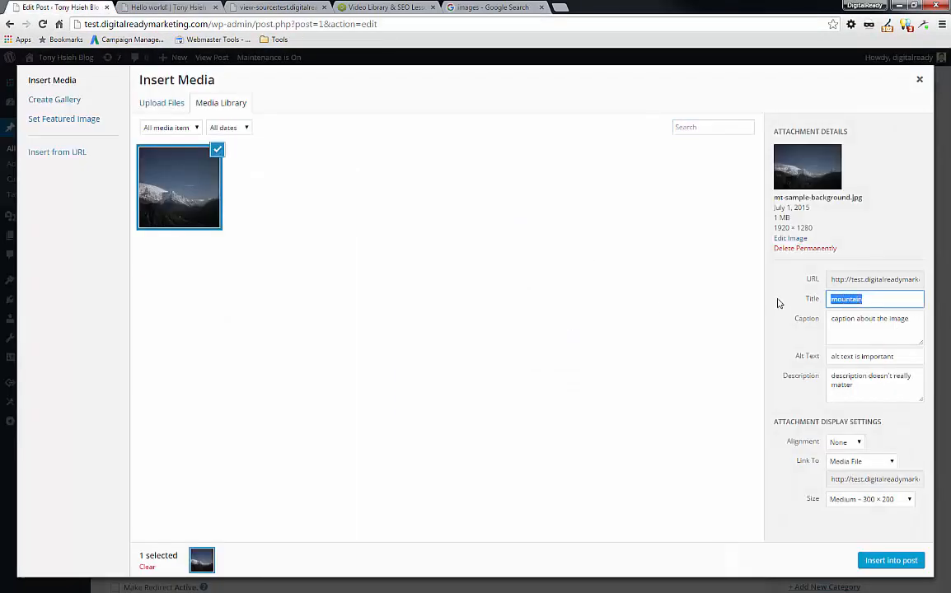
text(zzz)
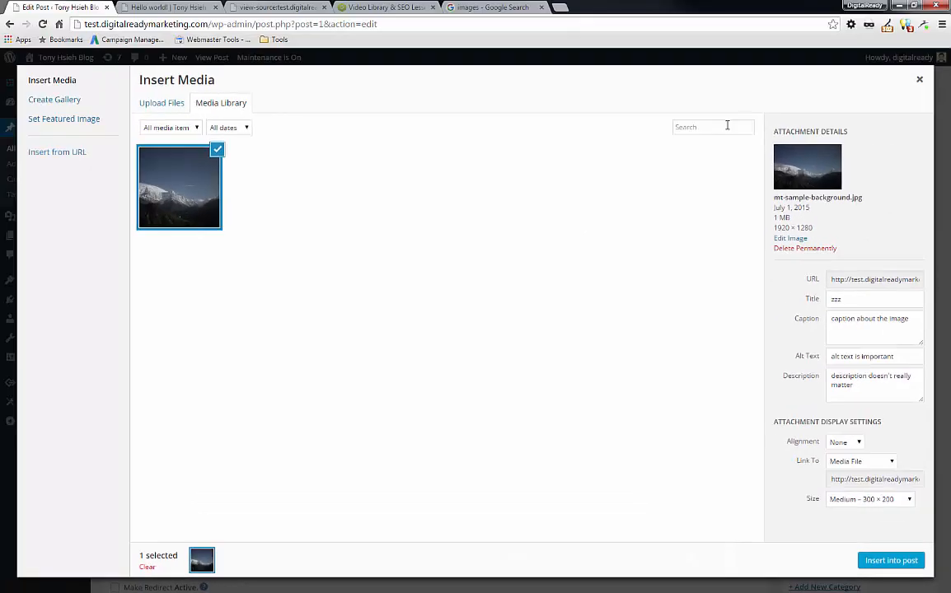
Search the media library for "b" and for "z" to test how the image title affects searching.
click(726, 125)
text(b)
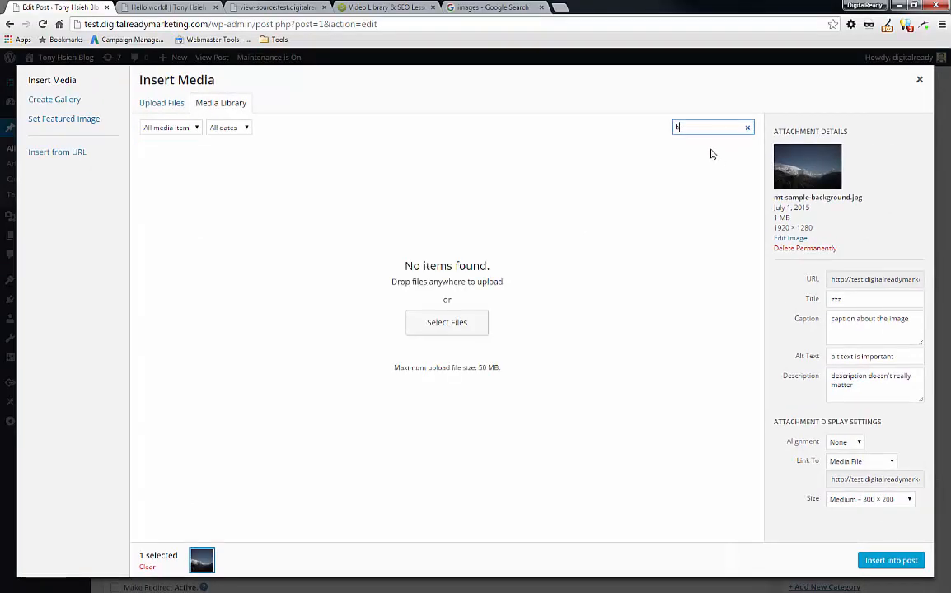
key(BackSpace)
text(z)
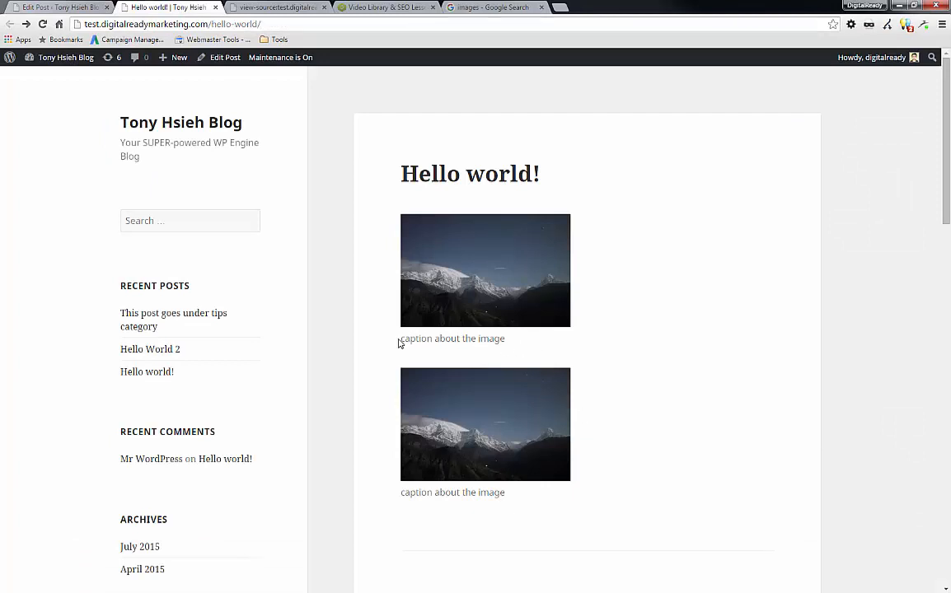
Highlight the first image's caption on the published Hello world! page and look it up in the page source.
drag(400, 340, 534, 342)
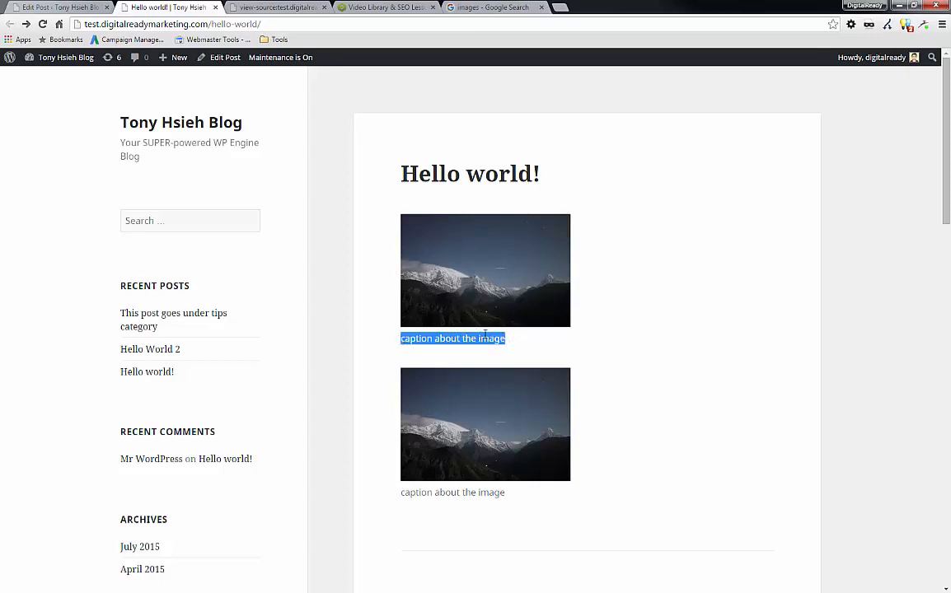
click(277, 7)
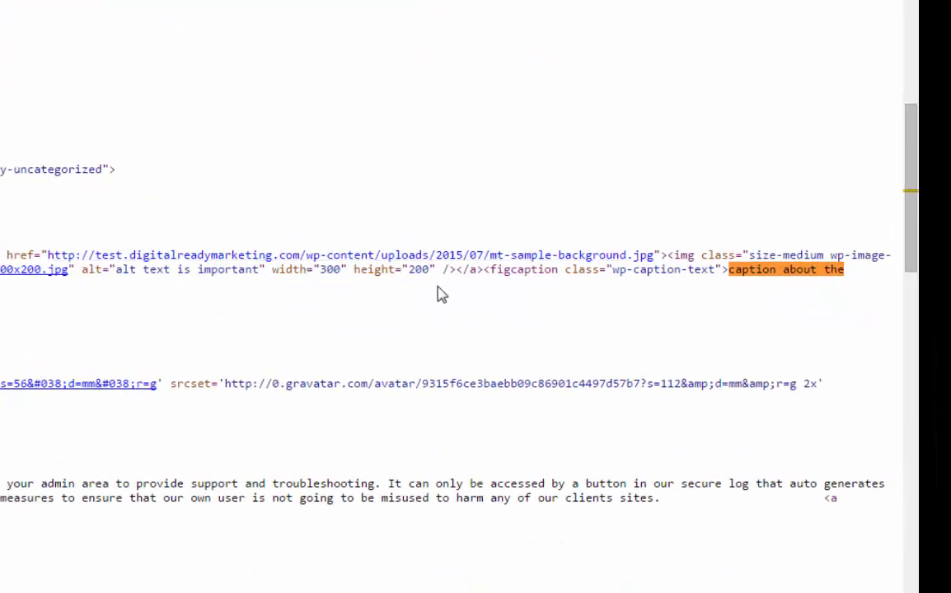
key(ctrl+shift+Tab)
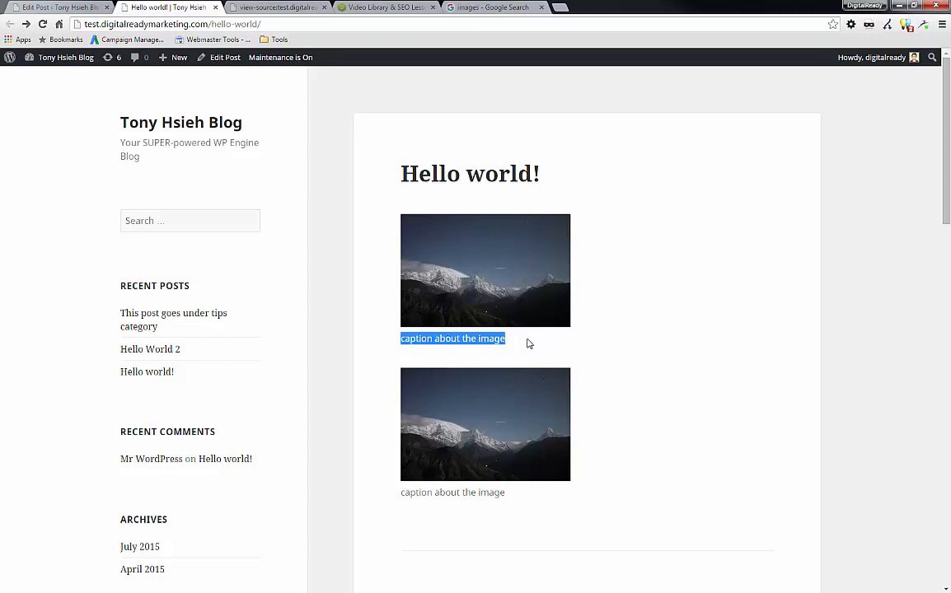
Return to the post editor, close the media library and open the first image's details for editing.
click(51, 7)
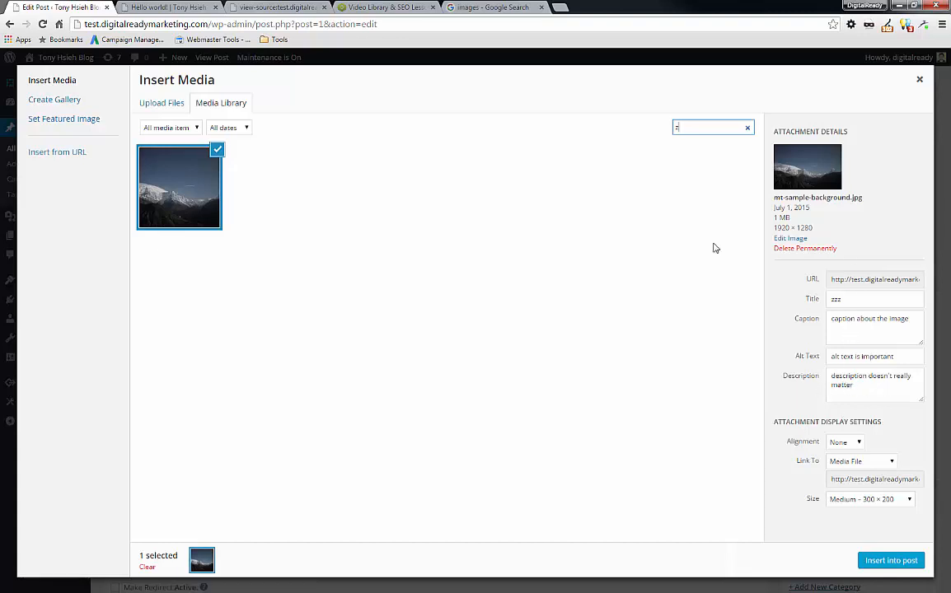
click(919, 80)
click(265, 303)
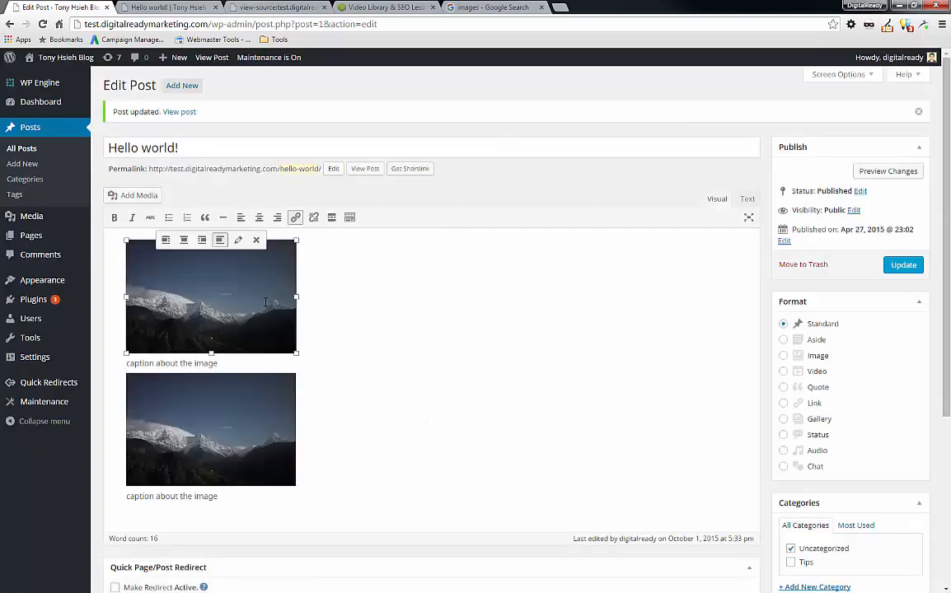
click(238, 240)
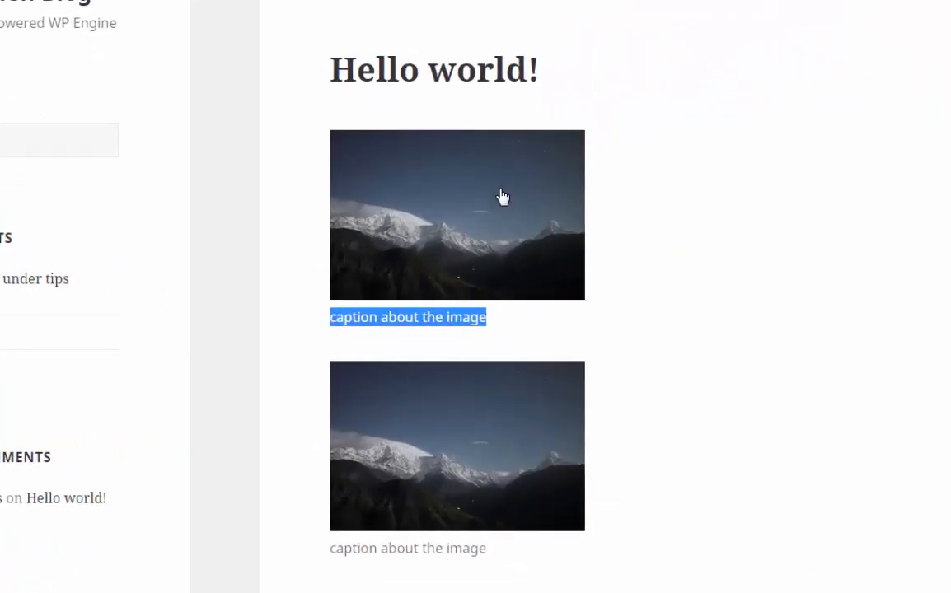
Check the first image's title tooltip on the published page and return to its image details.
mouse_move(503, 196)
mouse_move(572, 246)
mouse_move(537, 232)
mouse_move(492, 222)
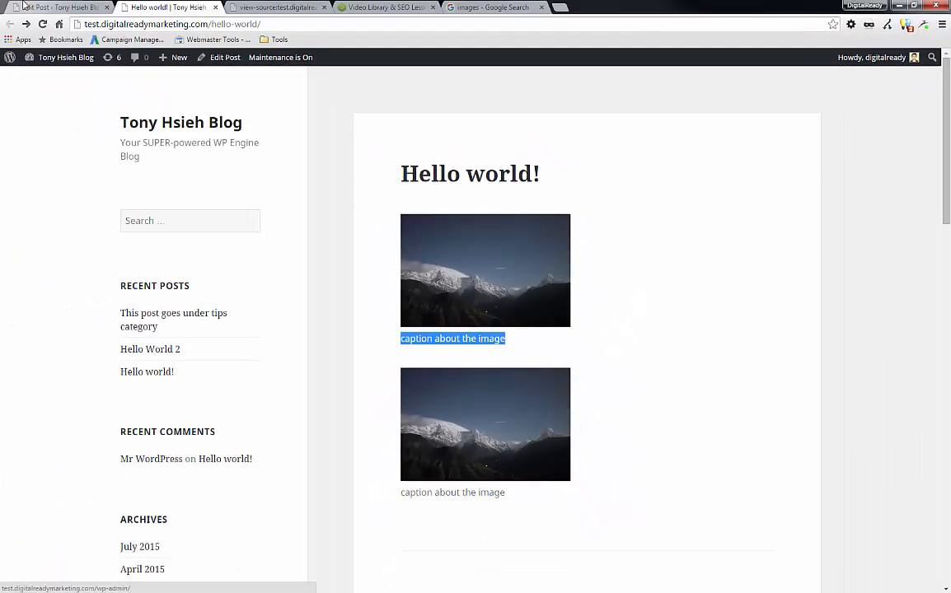
click(29, 6)
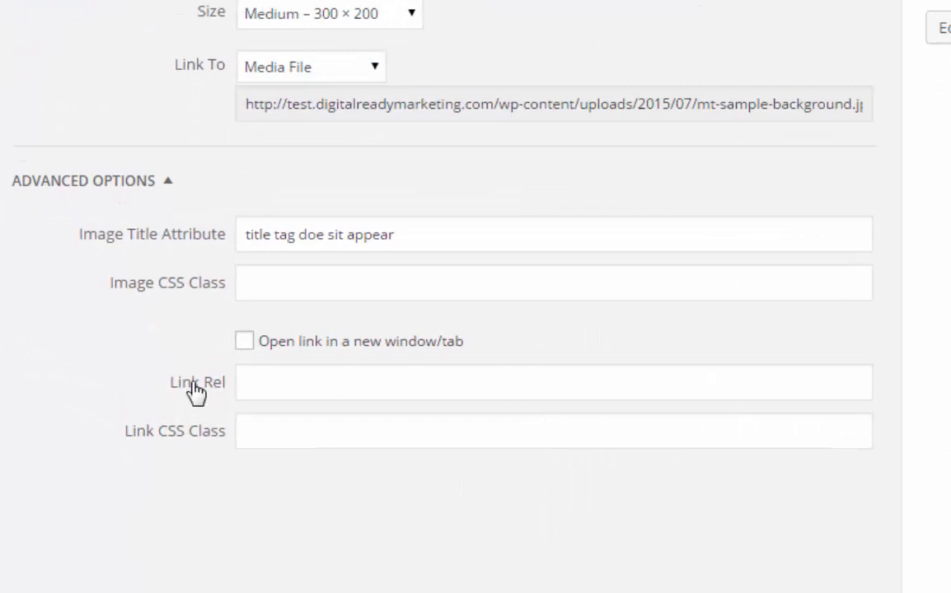
click(278, 384)
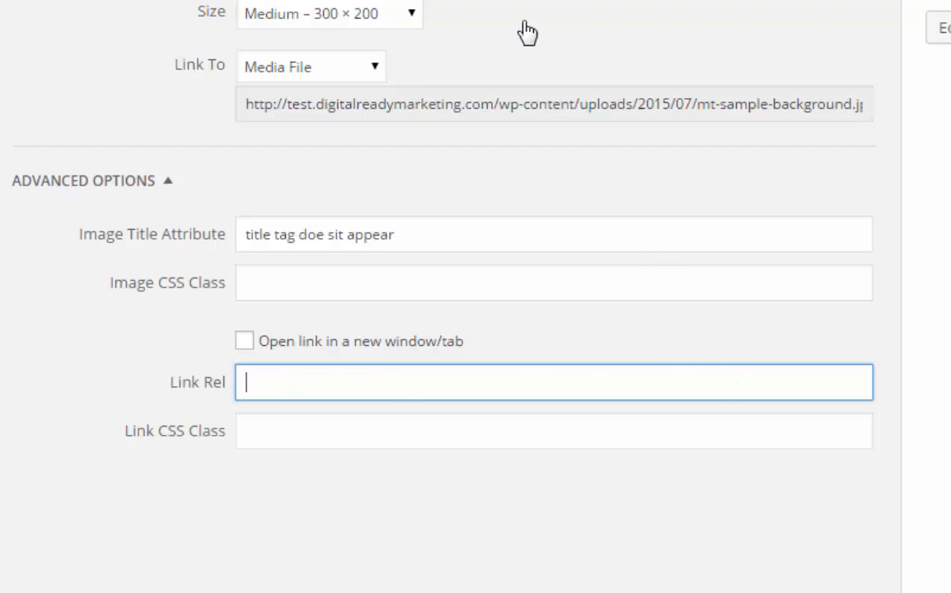
click(317, 65)
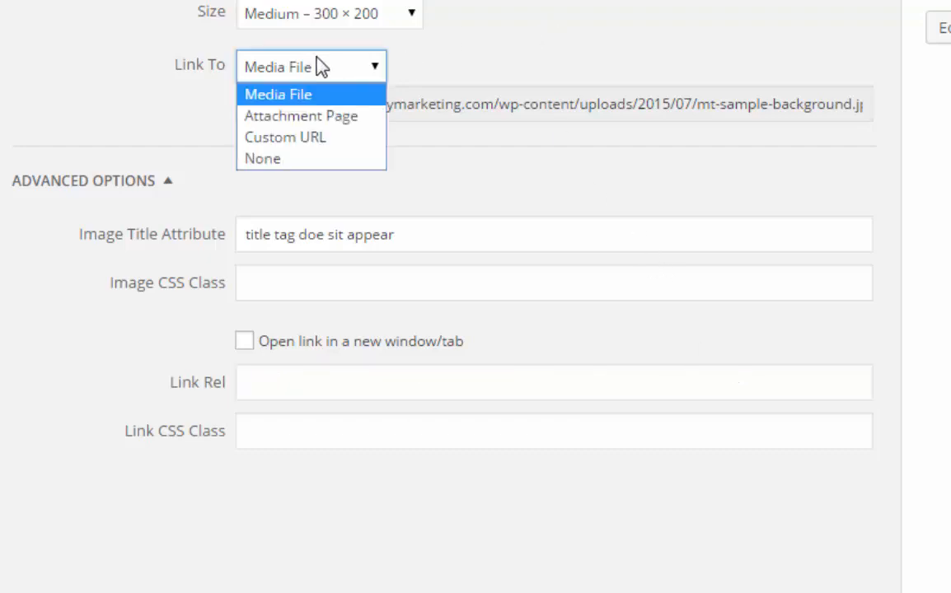
click(339, 139)
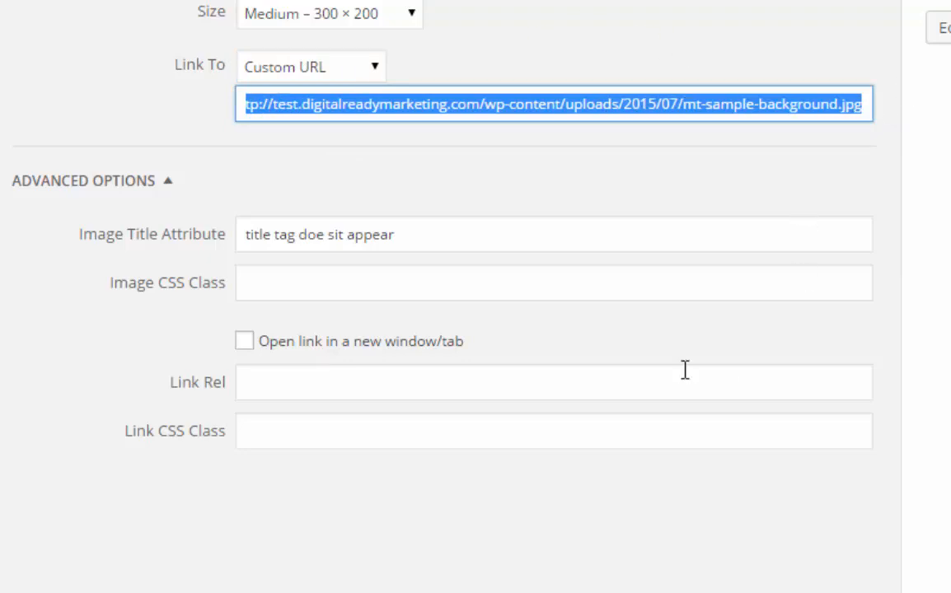
Set the first image's link to open in a new window/tab with the link rel "nofollow".
click(243, 341)
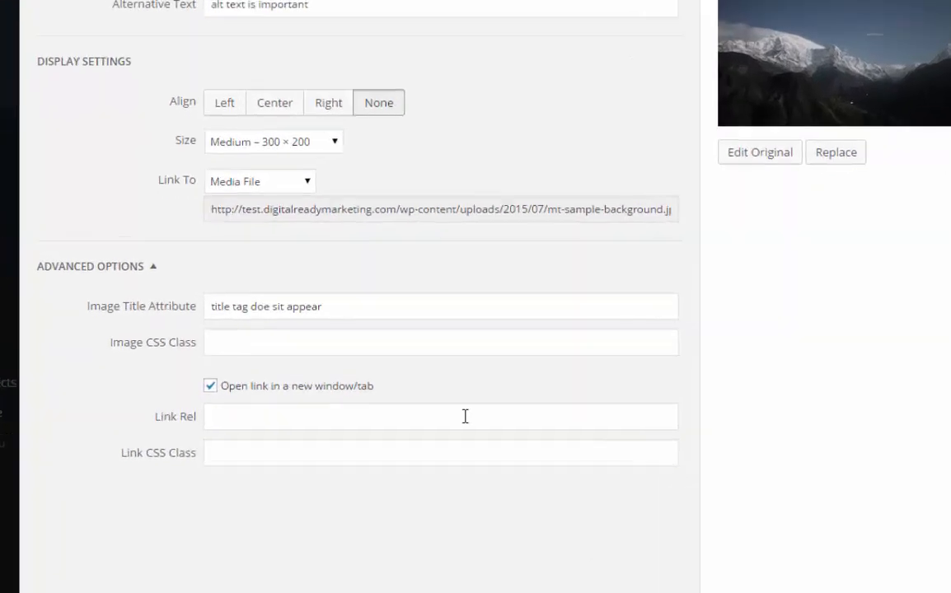
click(356, 403)
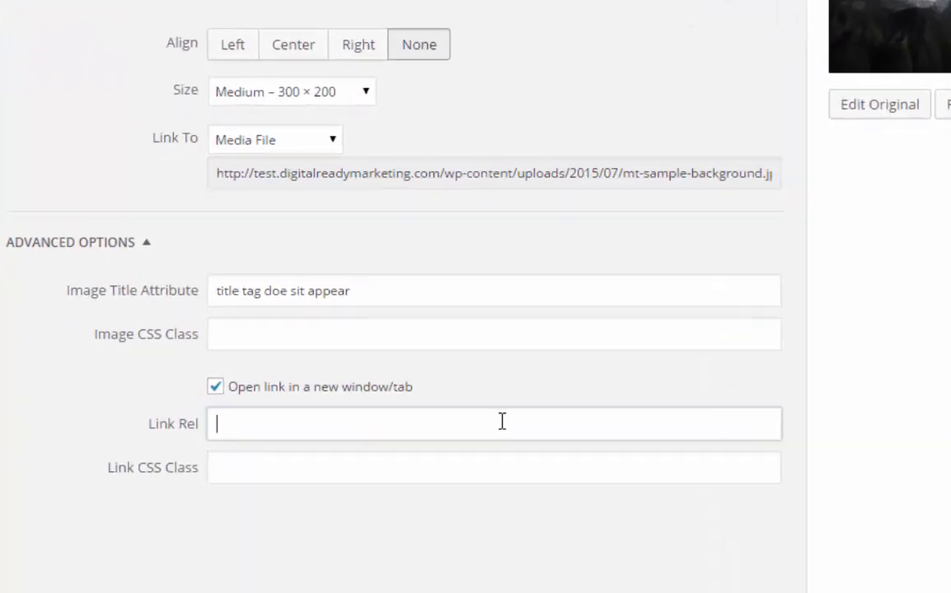
text(nofollow)
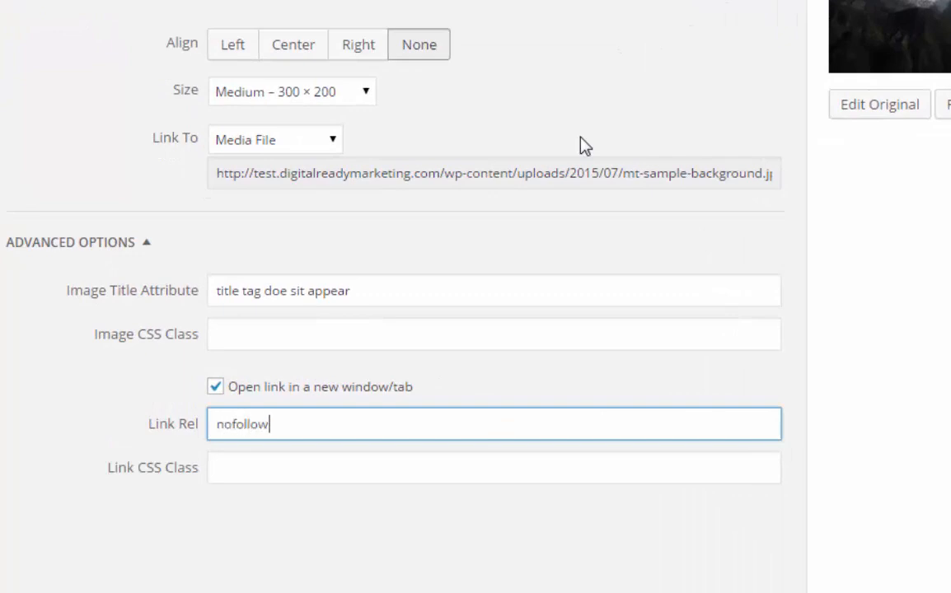
click(814, 365)
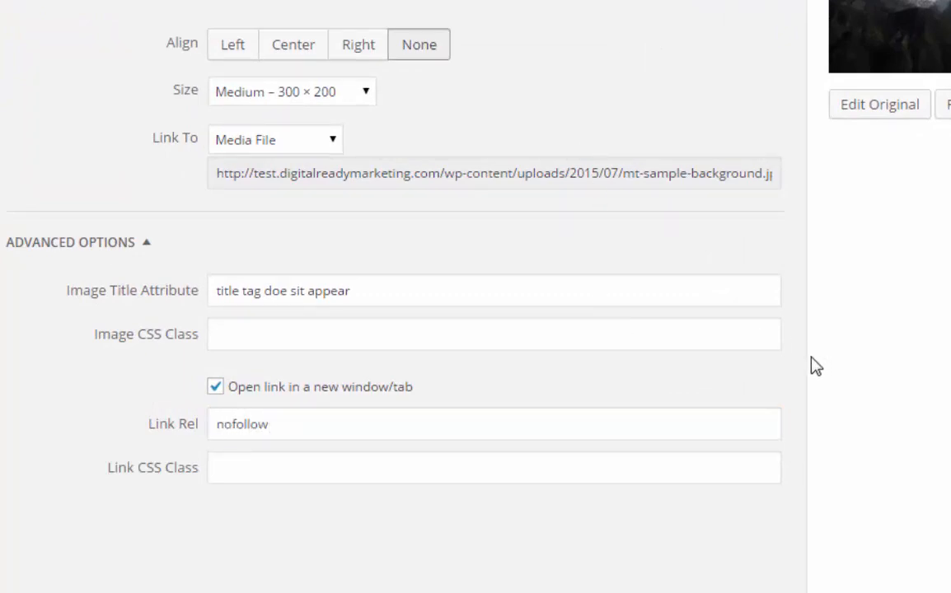
click(278, 147)
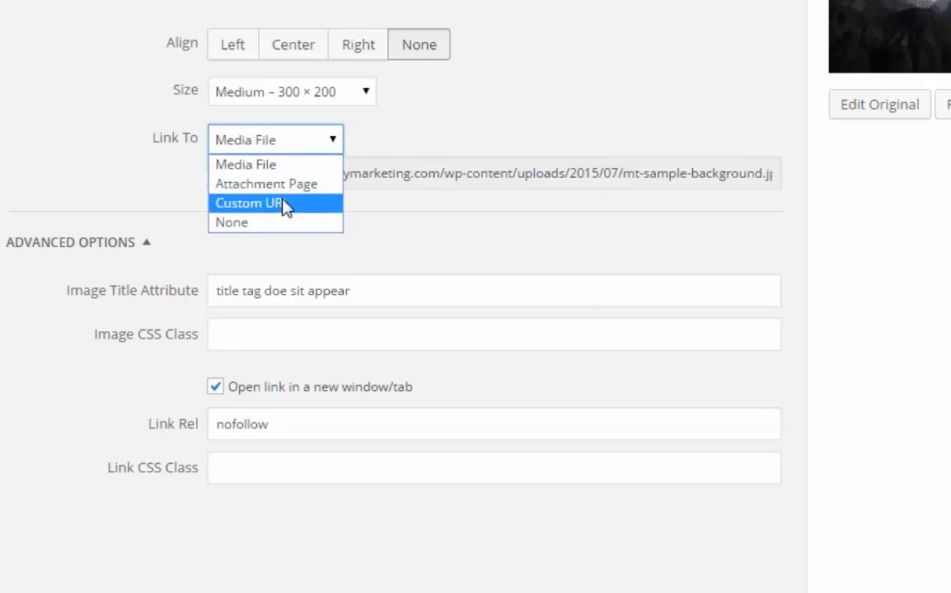
click(285, 206)
text(www.)
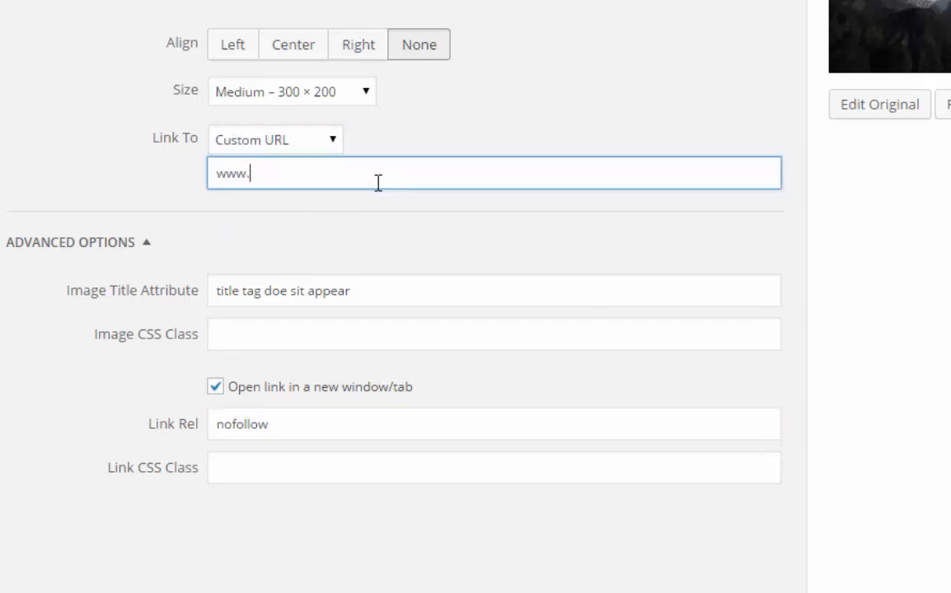
text(abc.com)
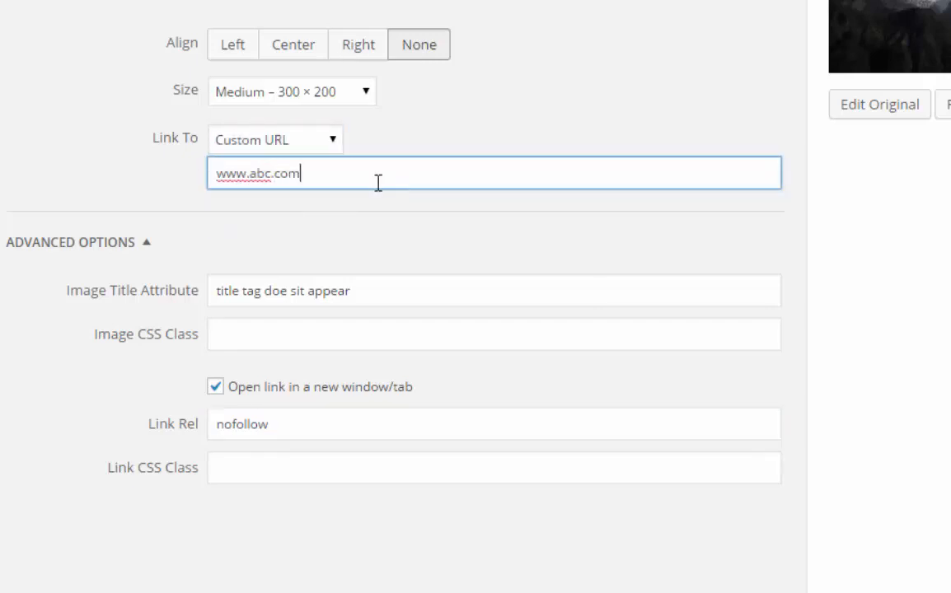
click(831, 233)
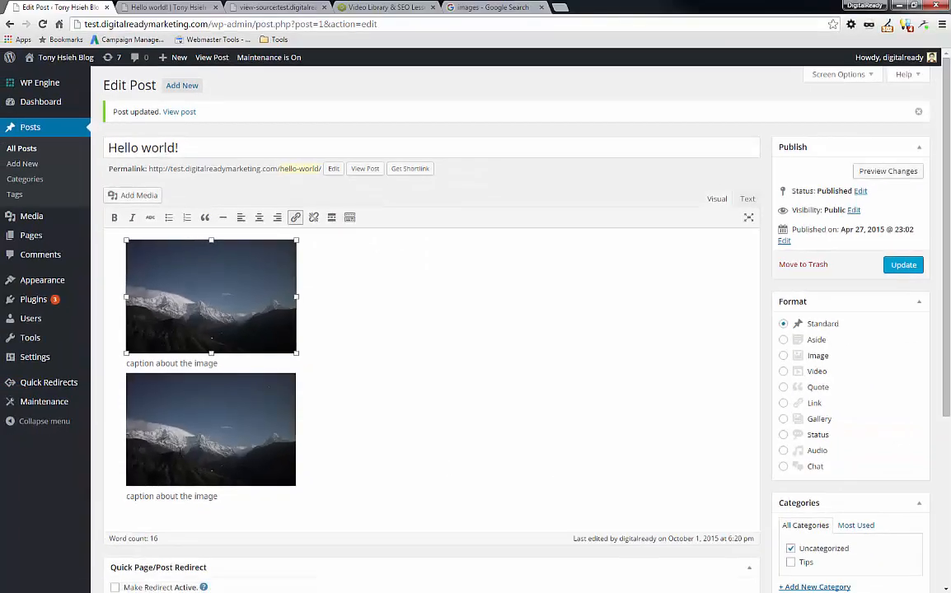
Open the second image's details to review its link and advanced options, and close them with an update.
click(180, 438)
click(239, 359)
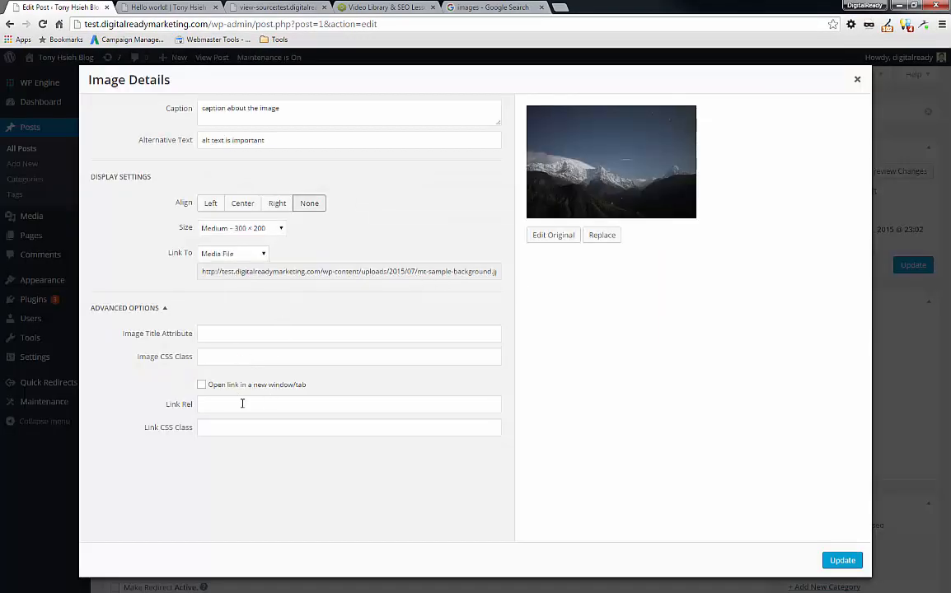
click(840, 562)
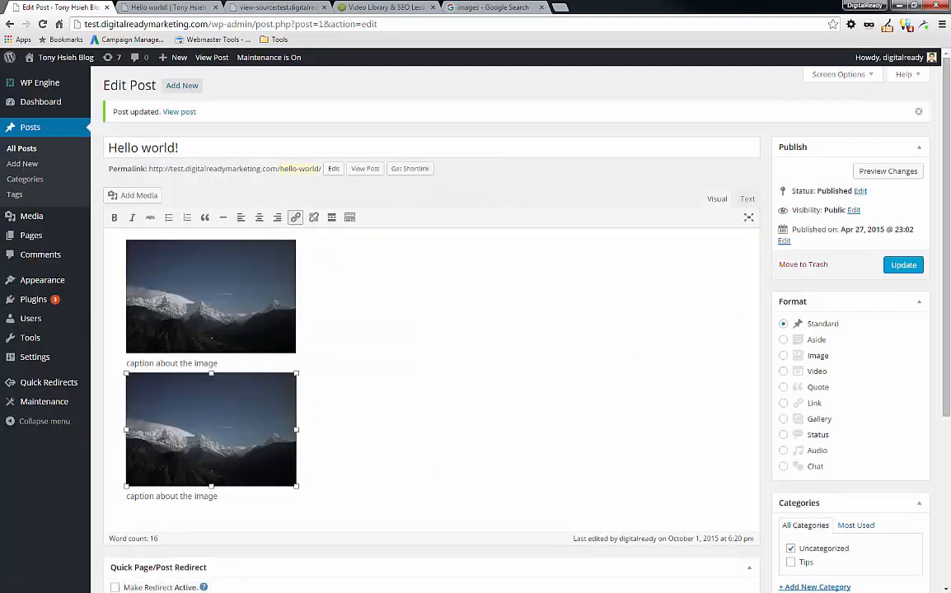
Update the post and reload the published Hello world! page.
click(903, 265)
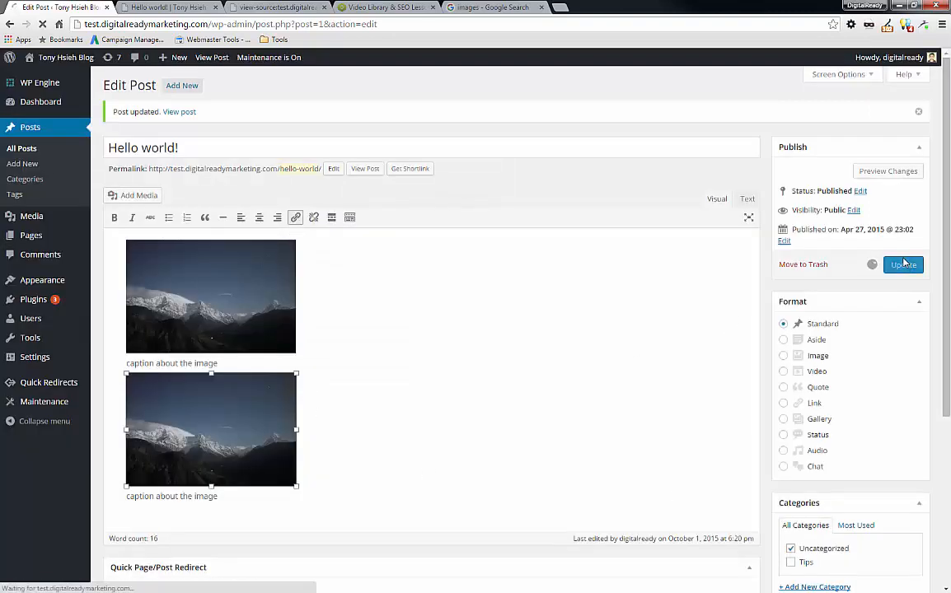
click(185, 8)
click(43, 24)
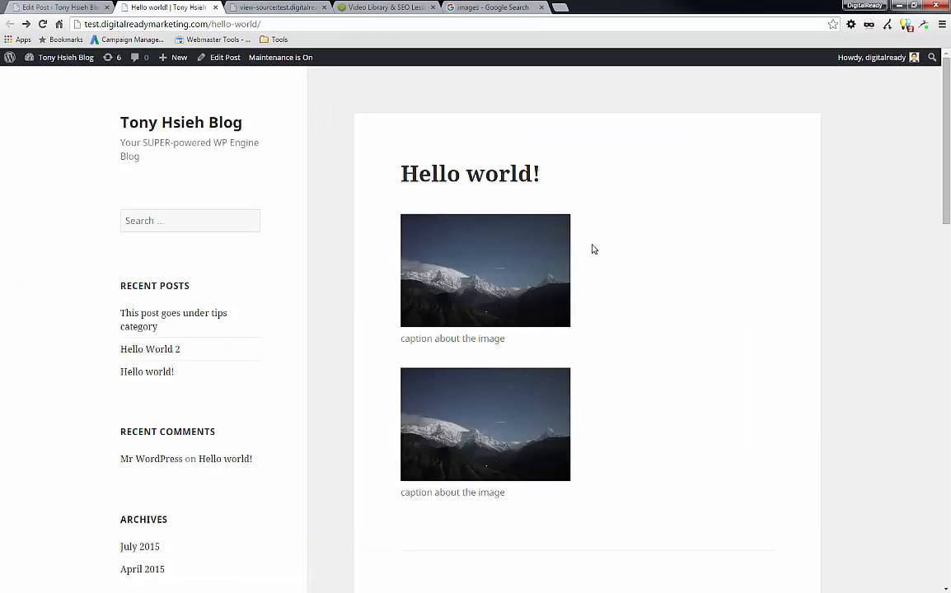
Inspect the HTML of both images on the published page to compare their link target, rel, title and alt attributes.
right_click(551, 248)
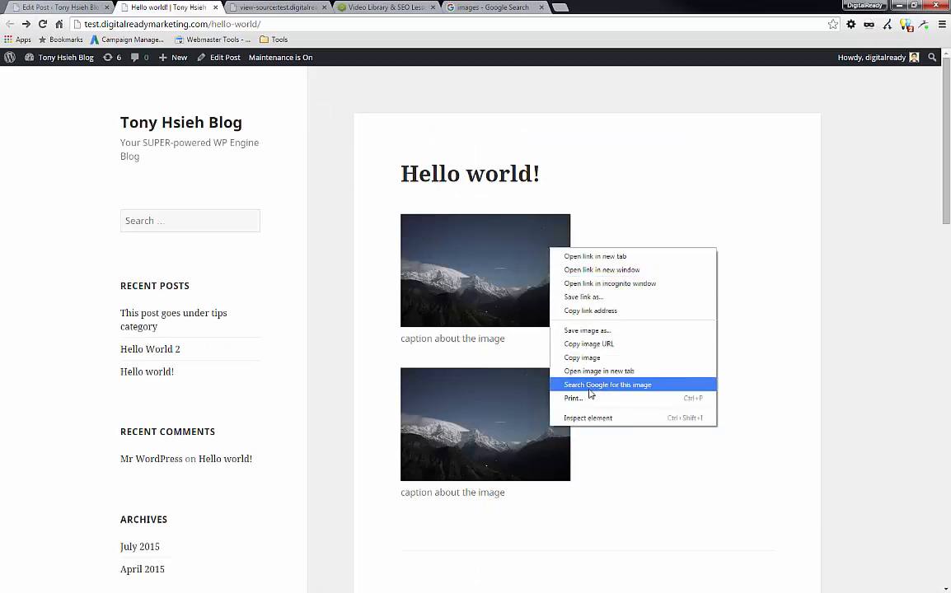
click(592, 420)
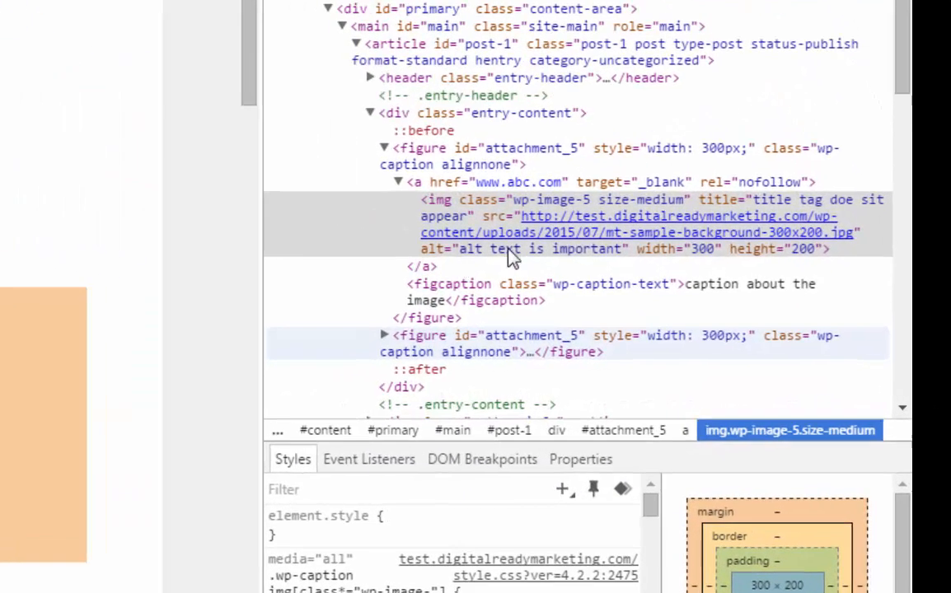
mouse_move(604, 231)
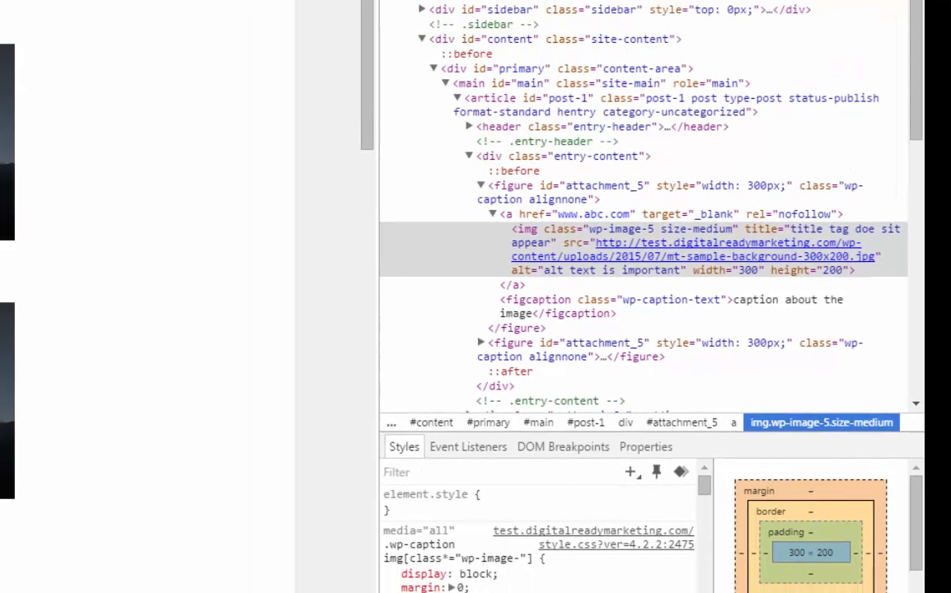
right_click(393, 367)
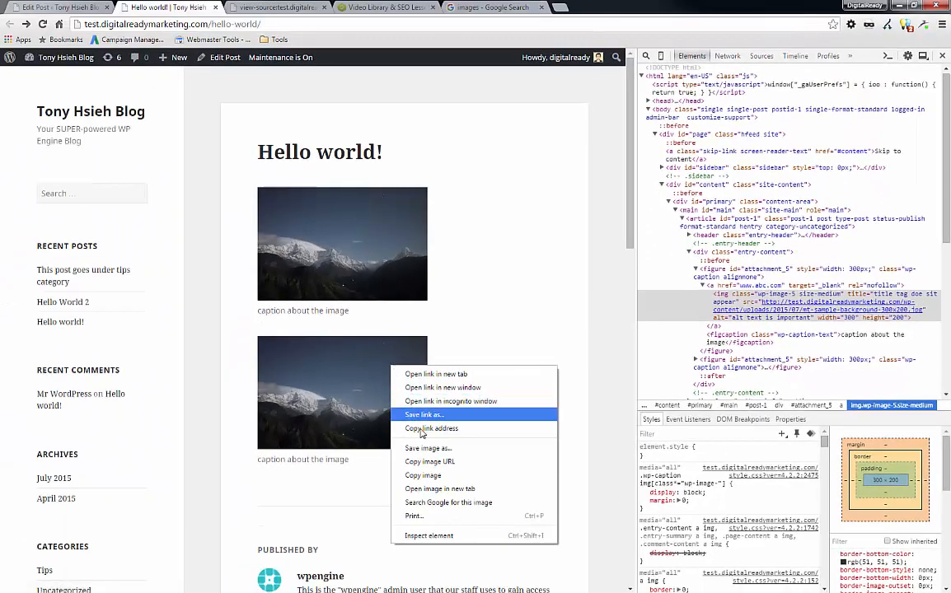
click(421, 537)
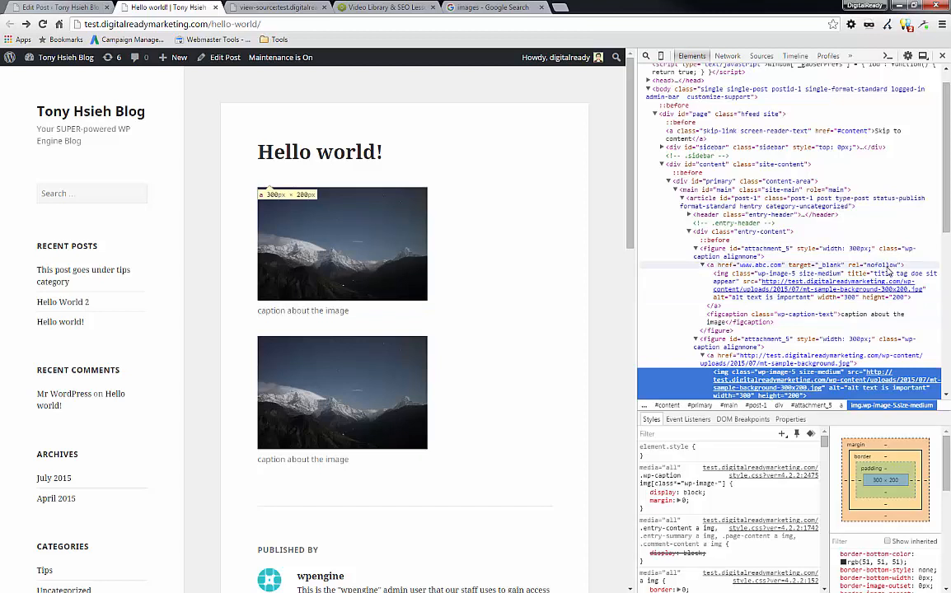
Return to the post editor, review the attachment details and display settings of mt-sample-background.jpg in the media library, and close it without inserting.
mouse_move(404, 280)
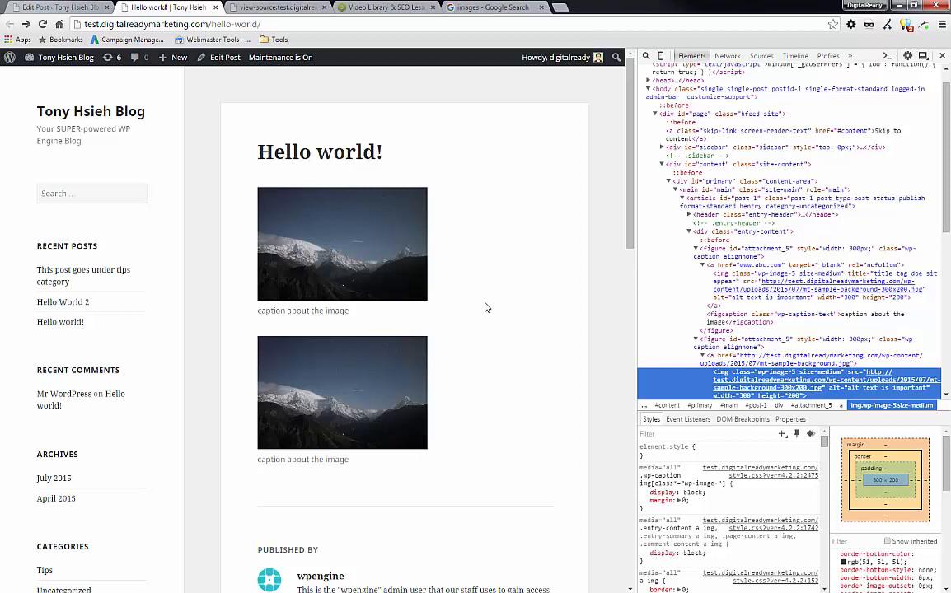
click(485, 307)
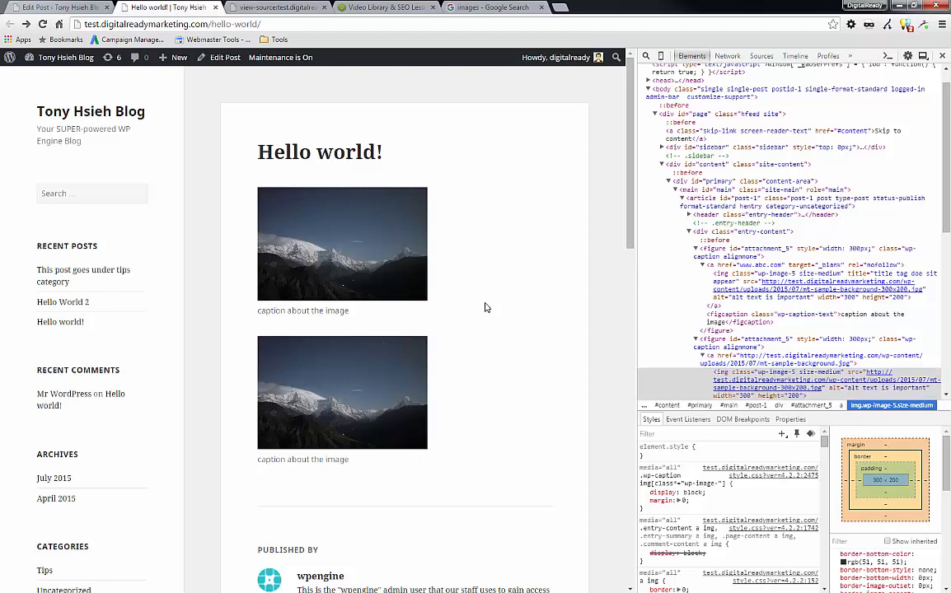
click(54, 8)
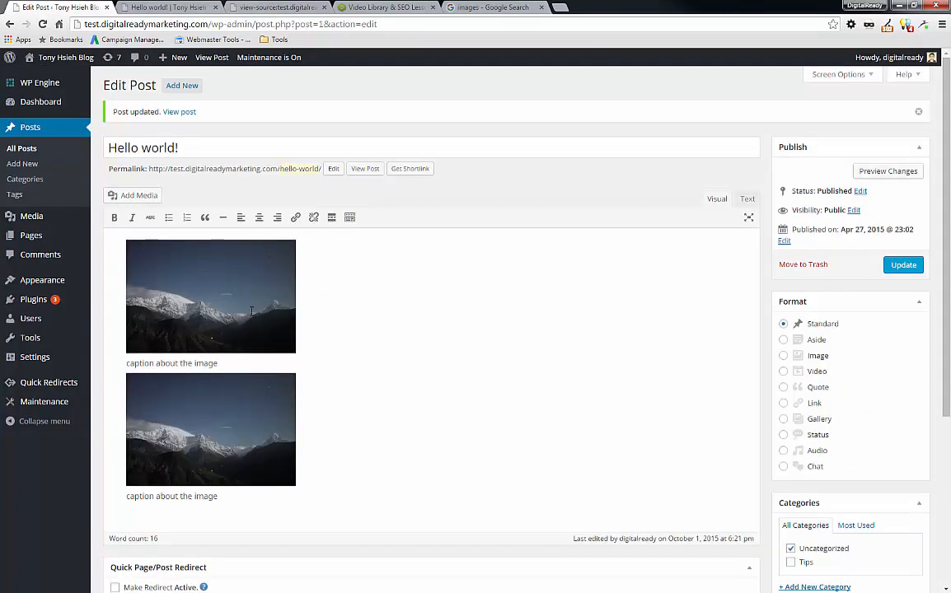
click(140, 196)
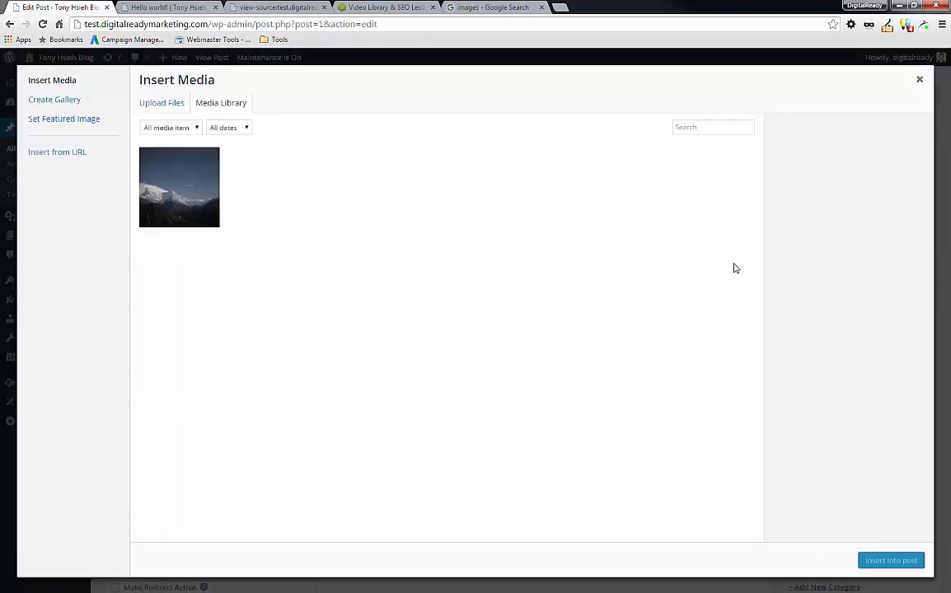
click(174, 181)
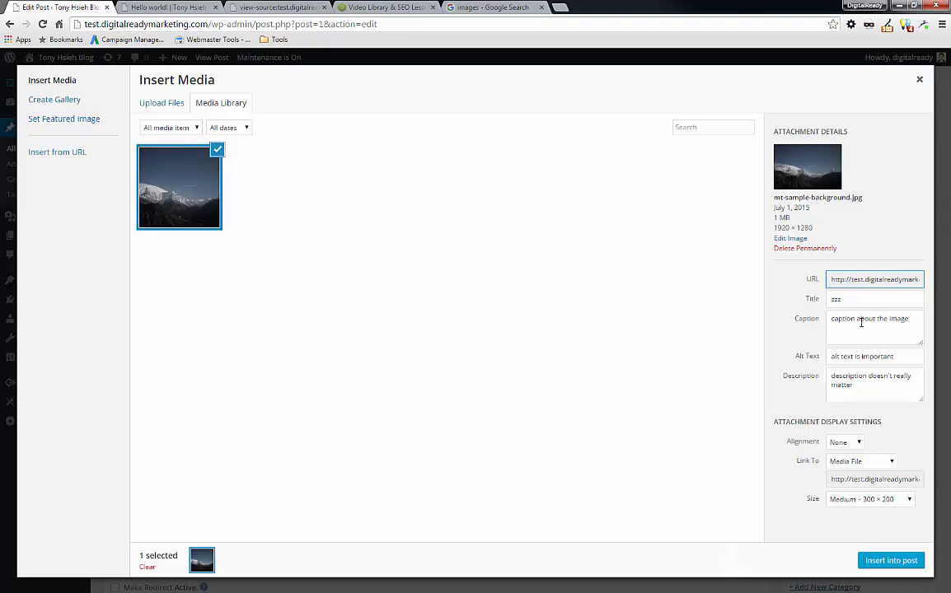
click(920, 79)
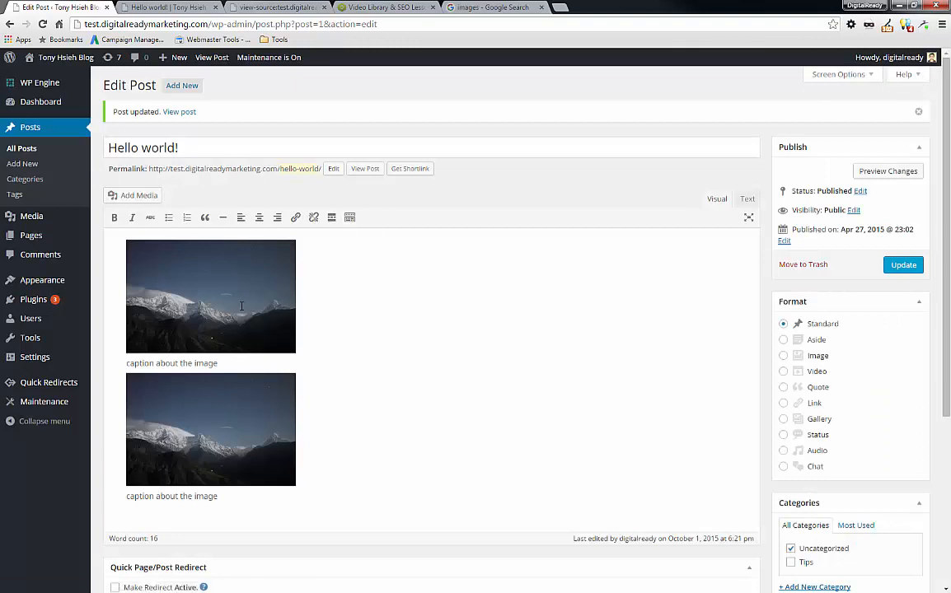
mouse_move(237, 306)
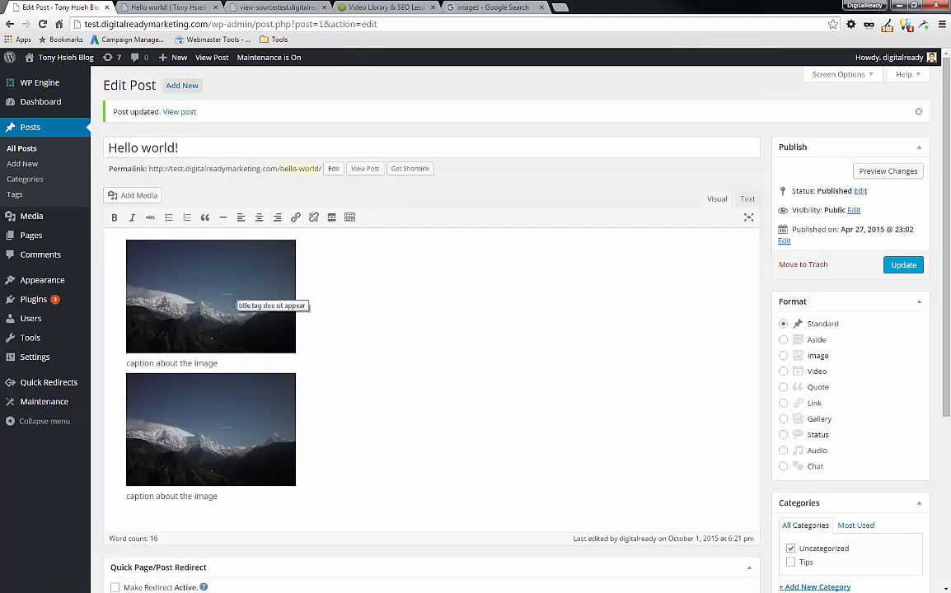